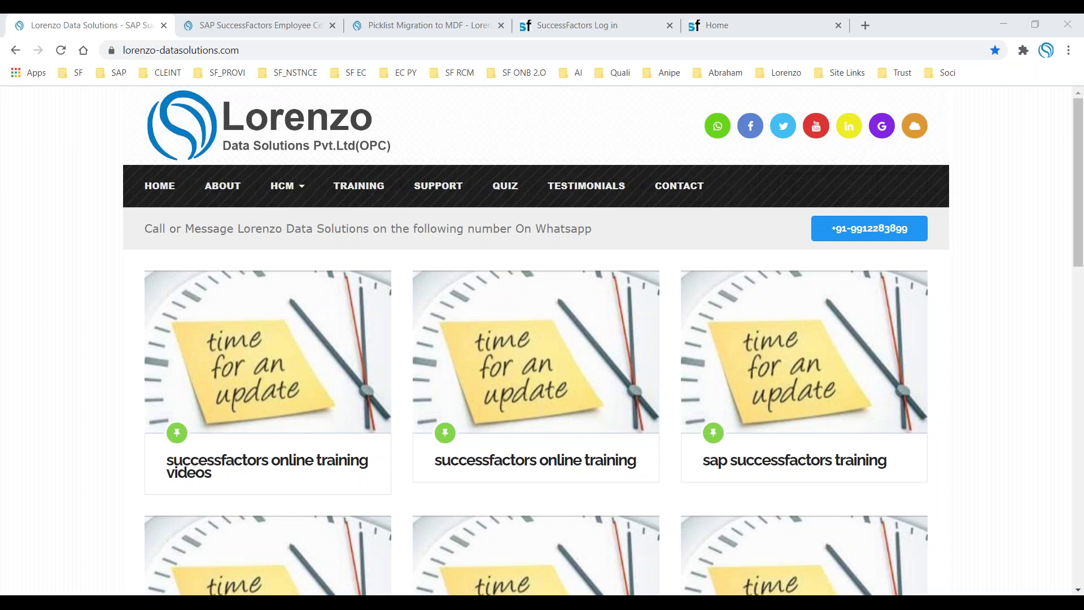
Open the SAP SuccessFactors Employee Central H1 2020 article and highlight the "Deactivate Picklists" heading.
left_click(269, 31)
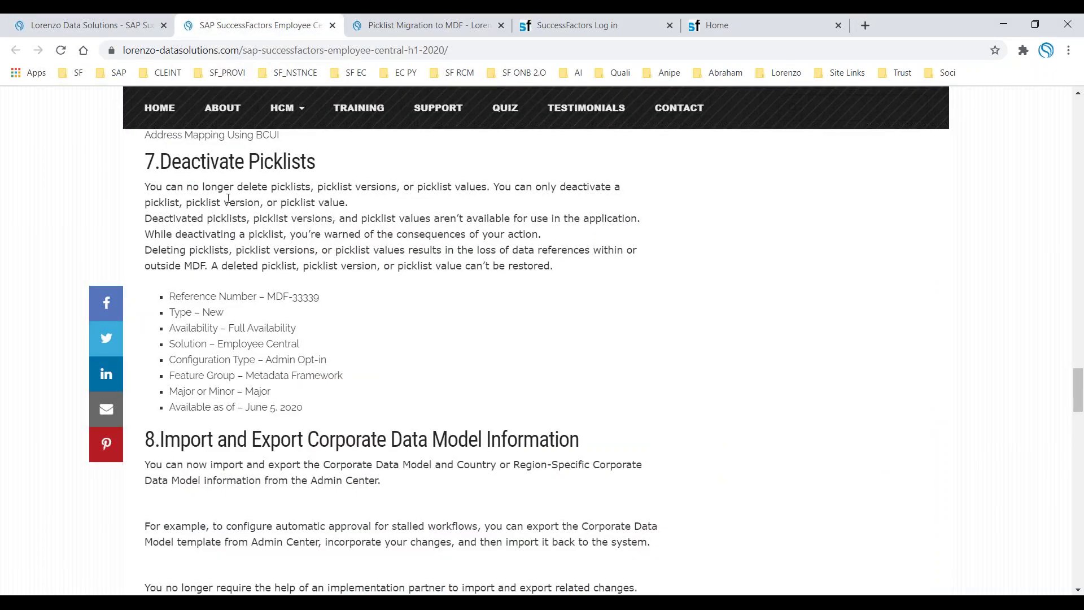
left_click_drag(167, 162, 329, 165)
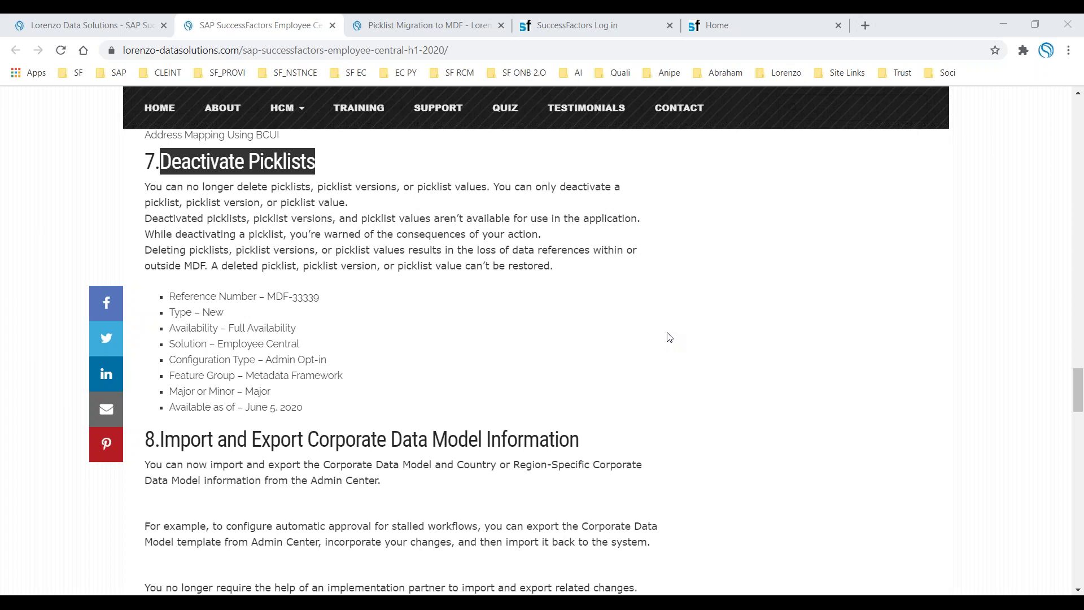
Switch to the SuccessFactors instance and open Picklist Center from the Admin Center favorites.
left_click(709, 25)
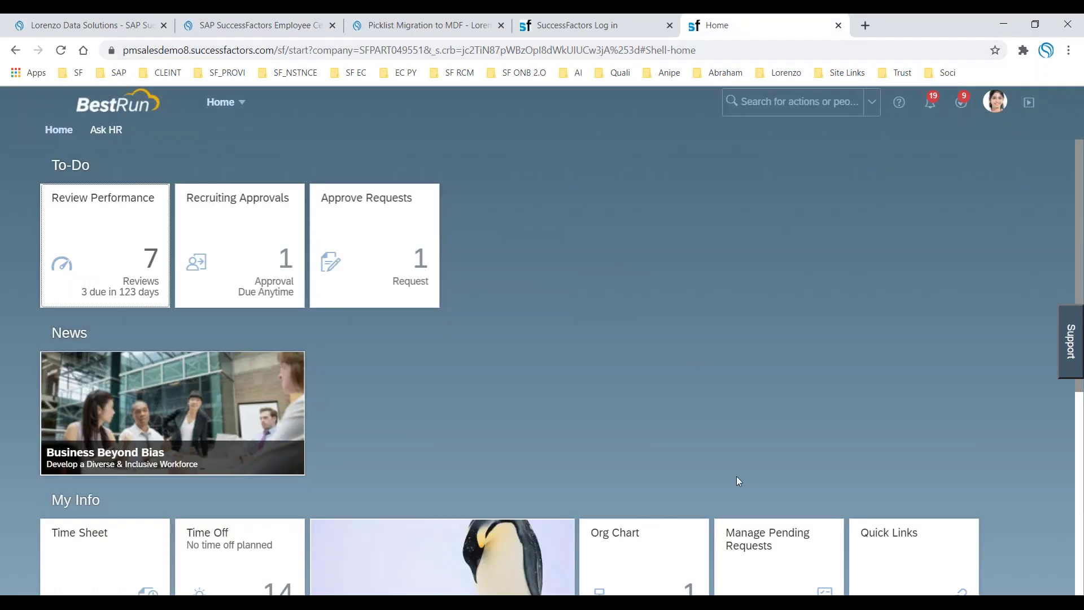
left_click(1010, 112)
left_click(958, 222)
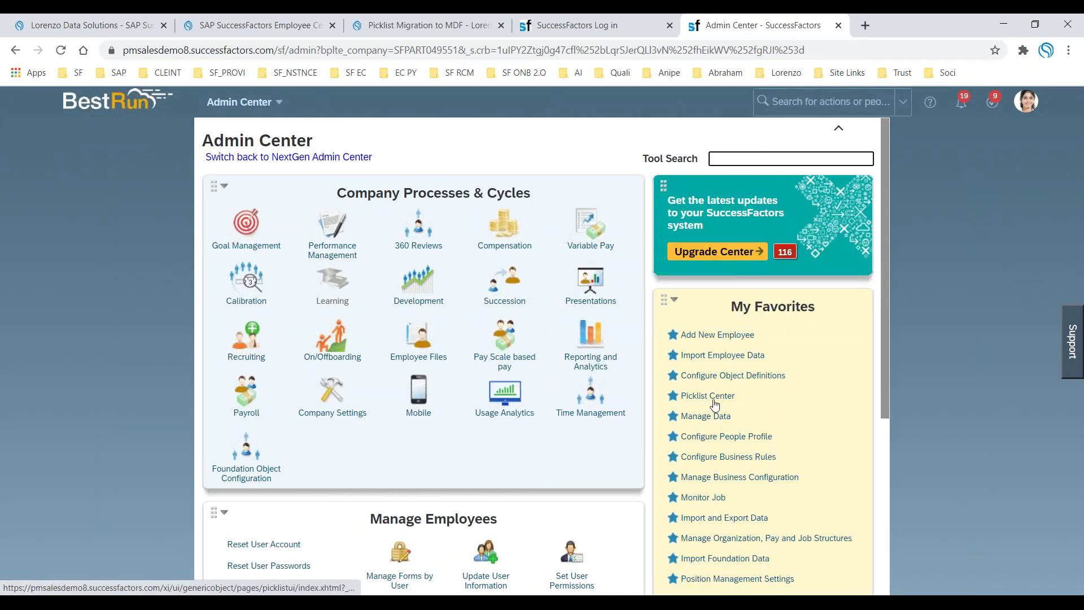
left_click(712, 402)
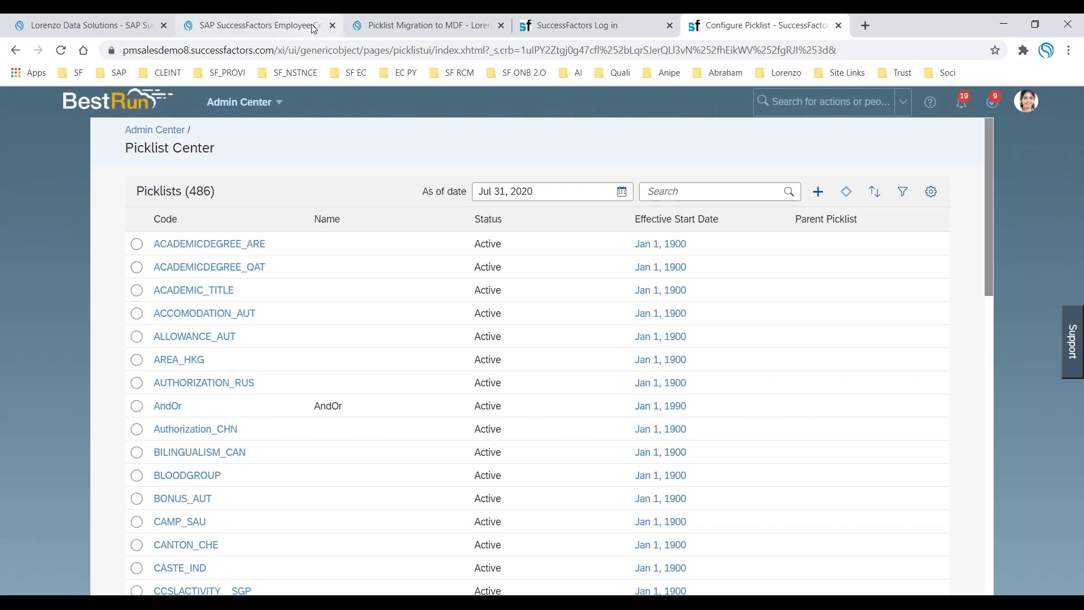
Return to the H1 2020 article and review the Deactivate Picklists availability date, major/minor classification, deletion restriction and deactivation warning.
left_click(291, 29)
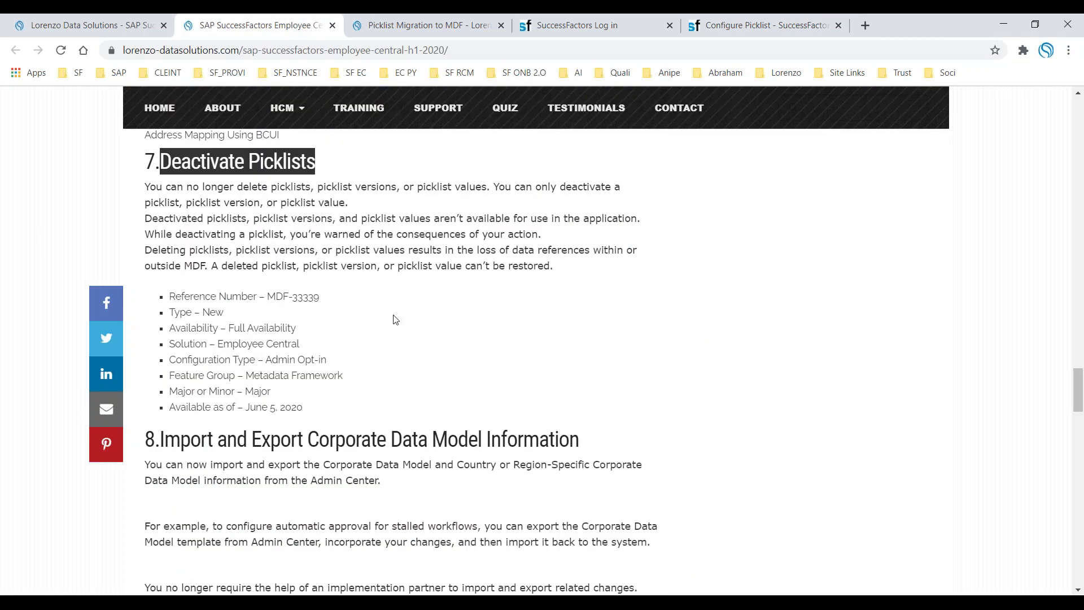
left_click_drag(174, 409, 308, 418)
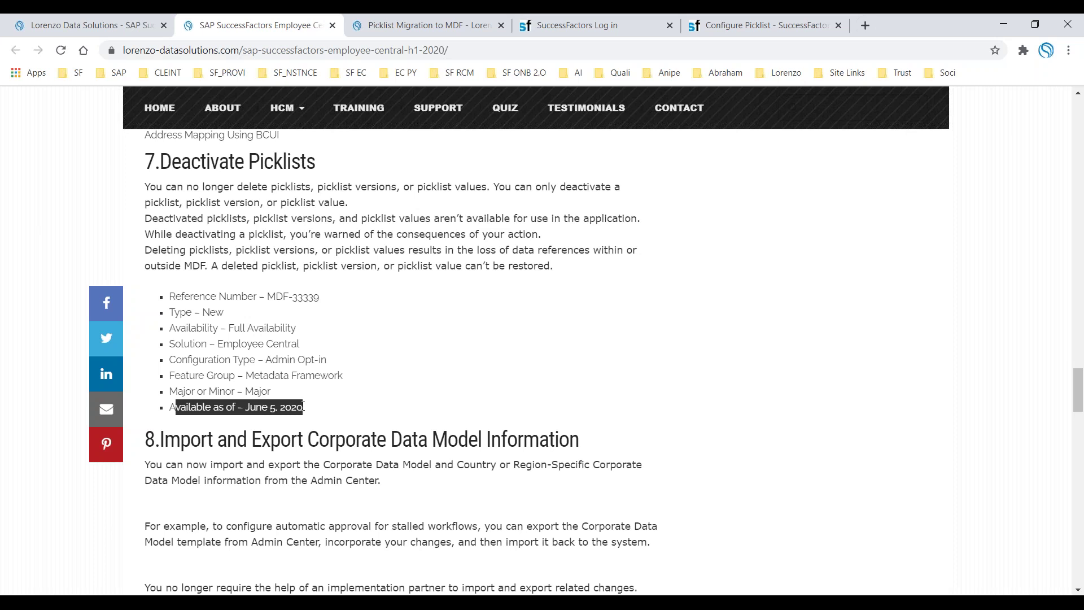
left_click_drag(231, 391, 278, 396)
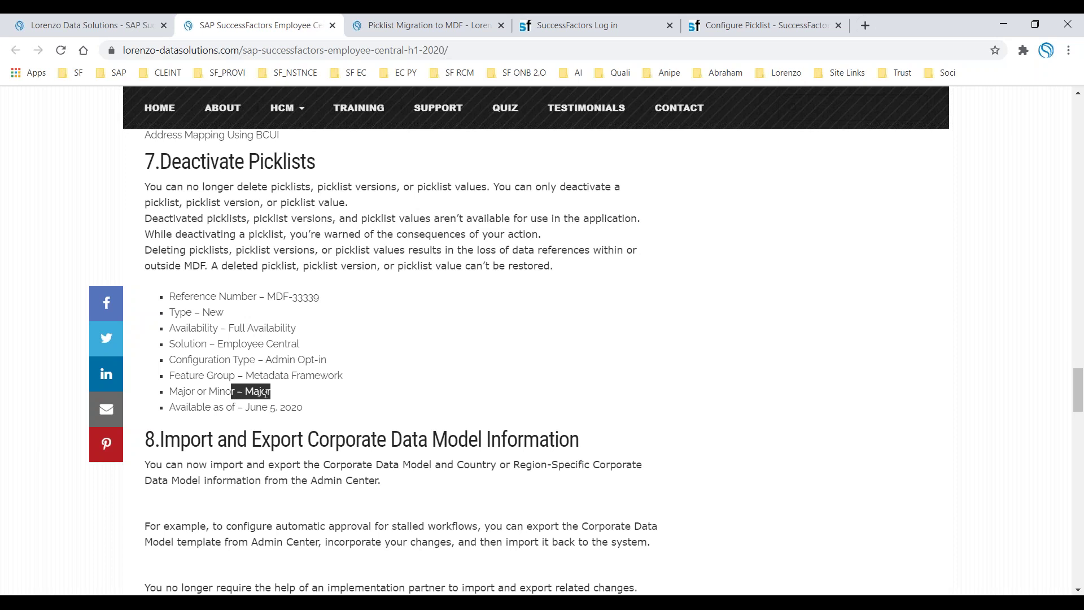
left_click_drag(156, 188, 467, 190)
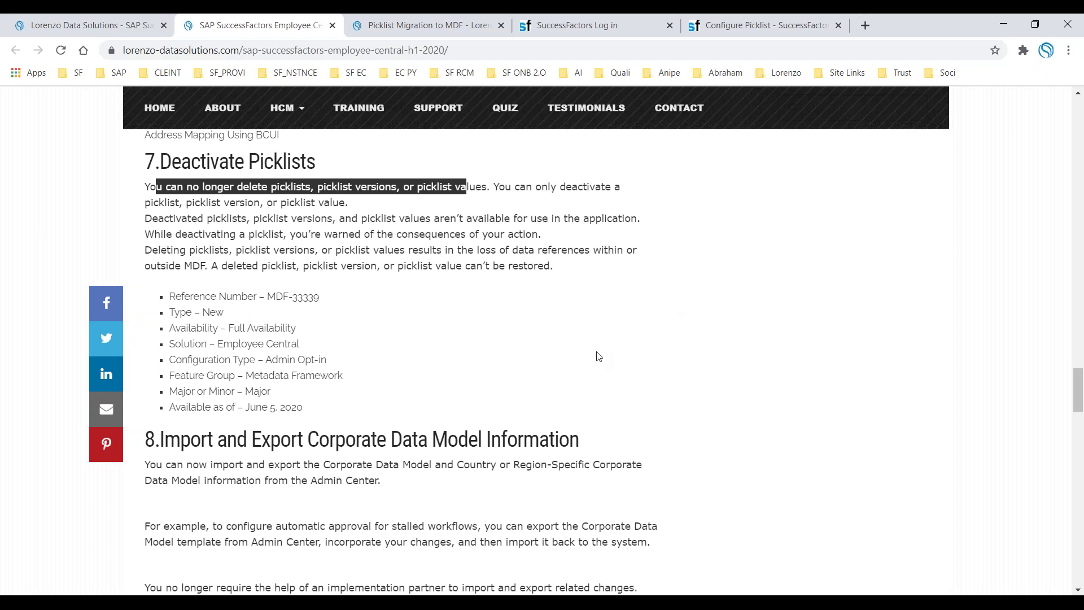
left_click_drag(228, 266, 549, 266)
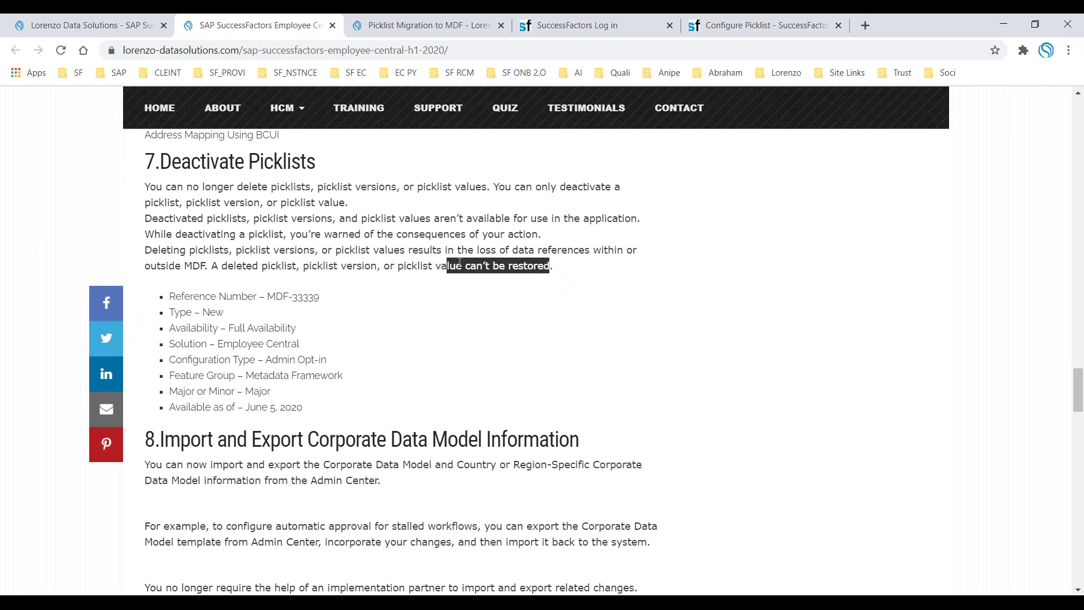
left_click_drag(150, 219, 511, 236)
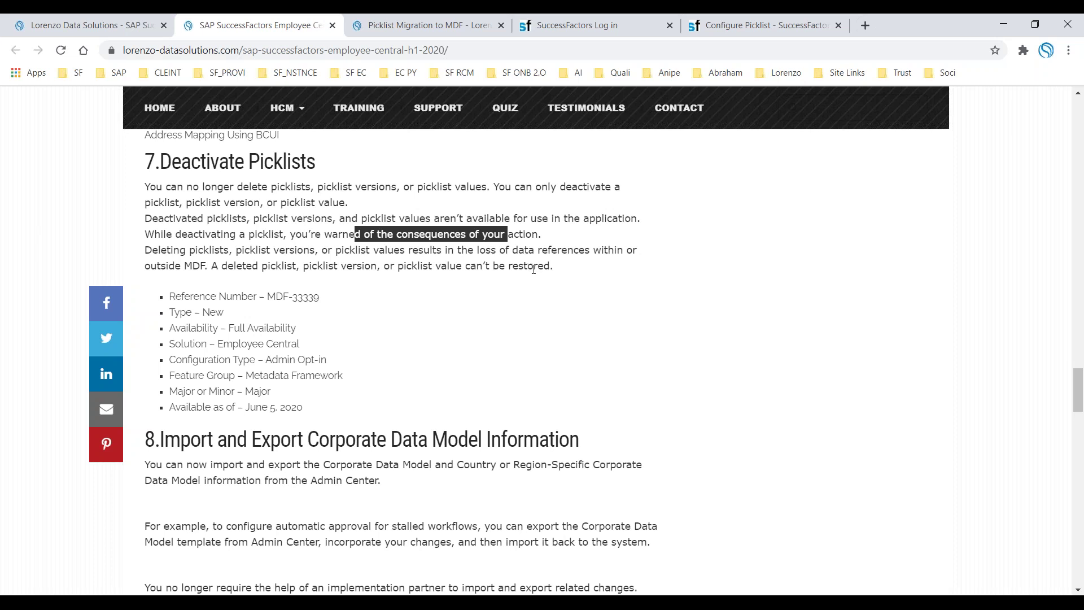
Switch back to Picklist Center and open the active version of the ACADEMICDEGREE_ARE picklist to view its values.
left_click(713, 28)
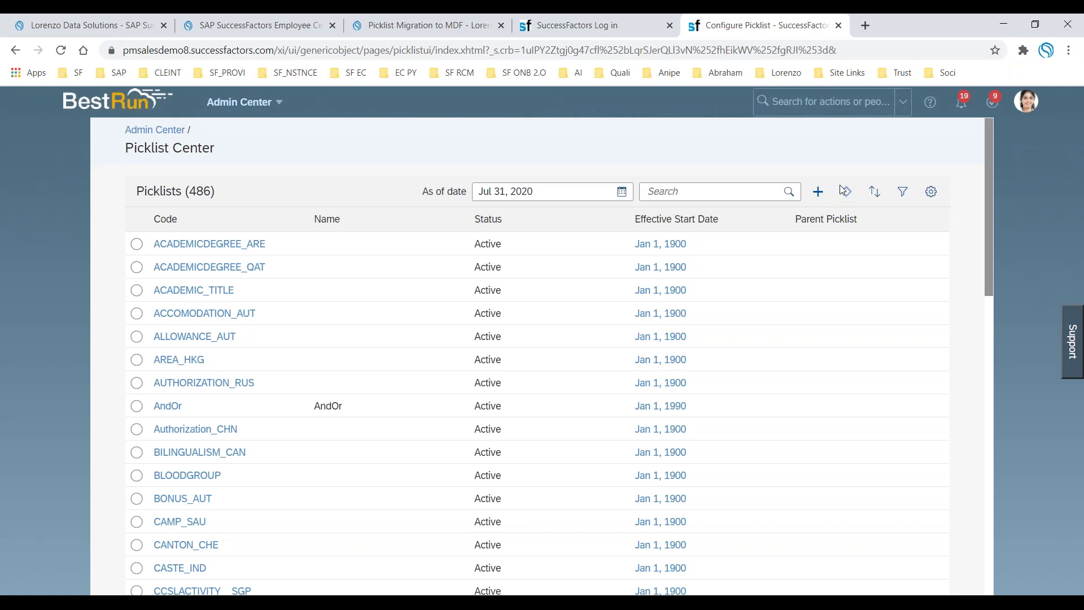
left_click(137, 244)
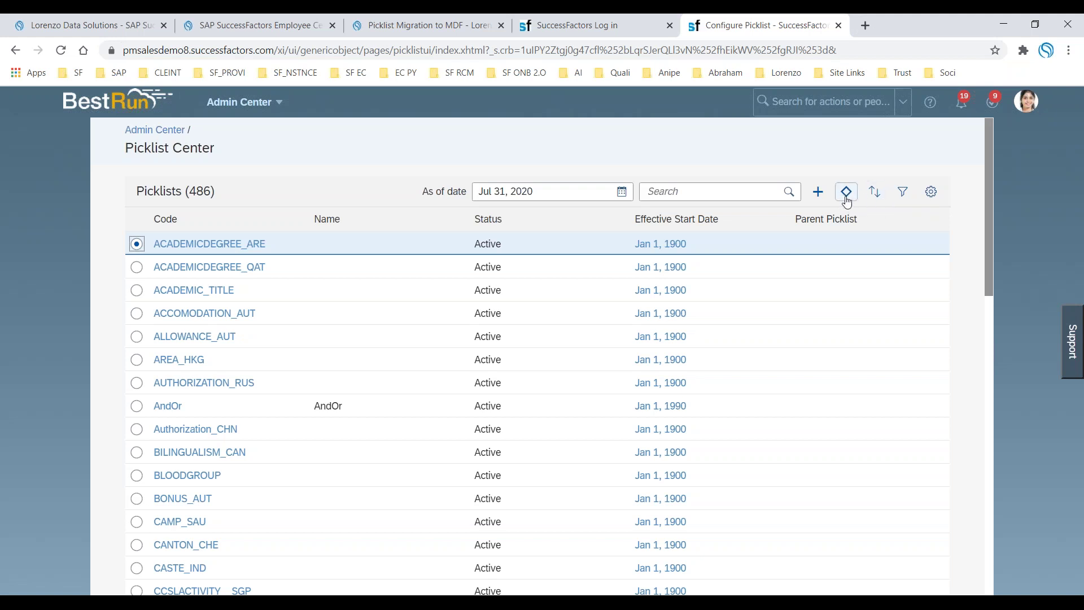
left_click(236, 248)
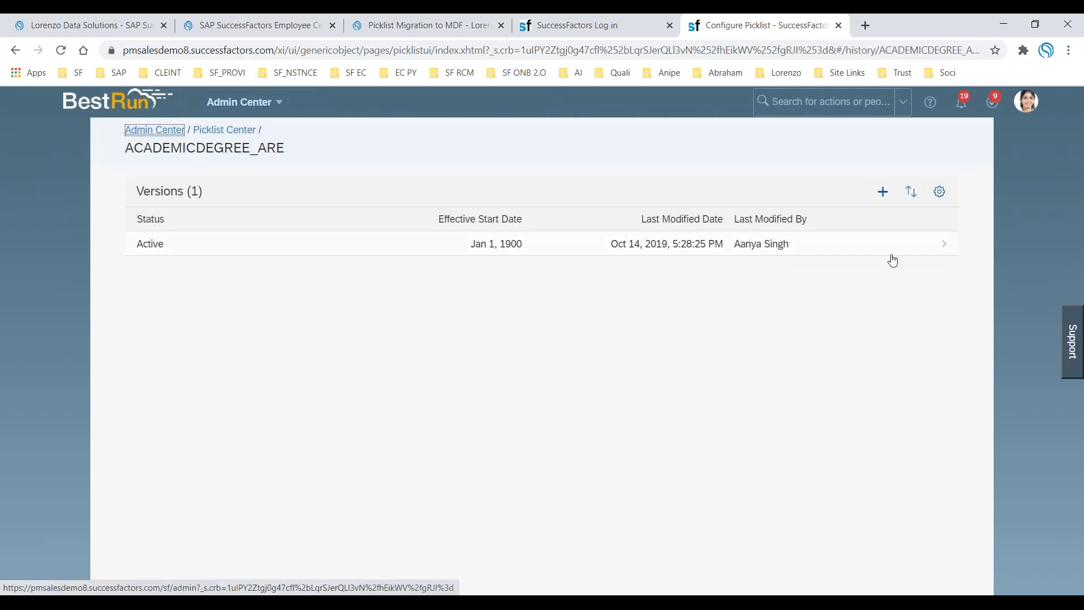
left_click(750, 251)
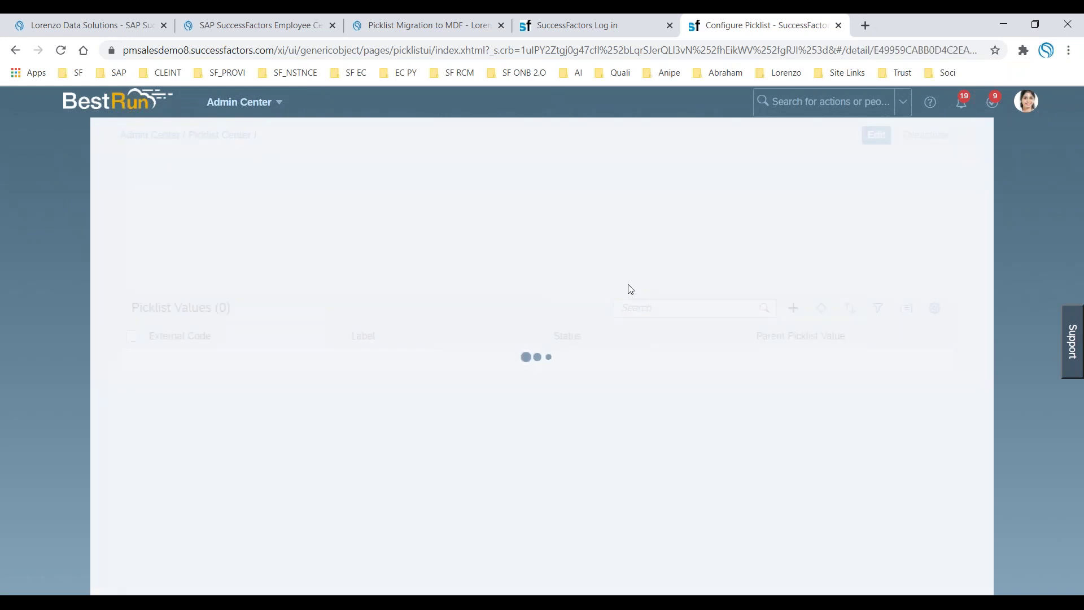
scroll(500, 317, "down", 3)
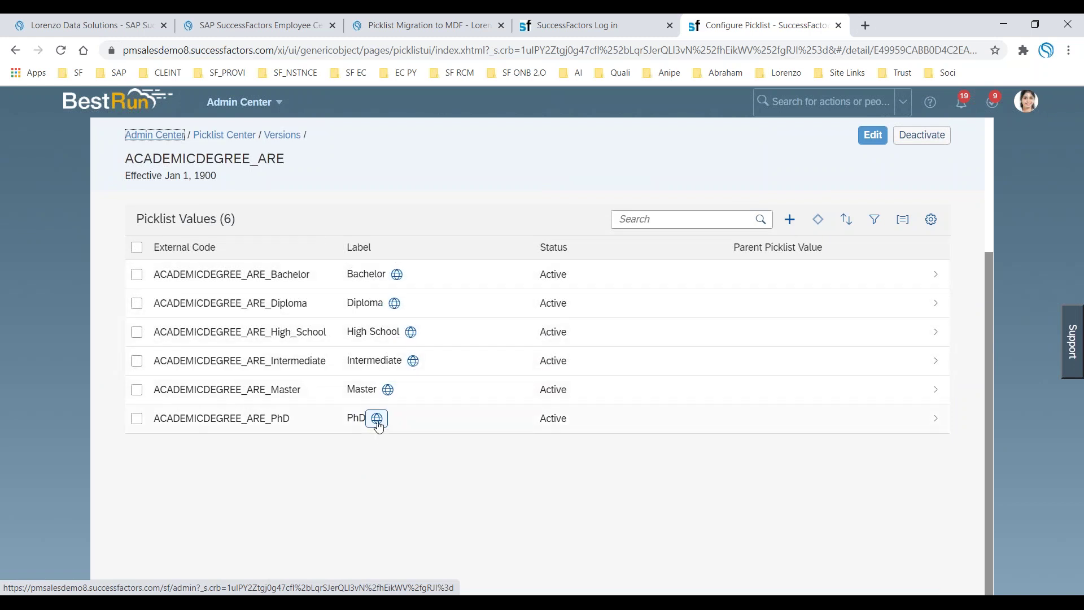
Review the label translations of the Bachelor picklist value, including German and the default value, and close them.
left_click(398, 275)
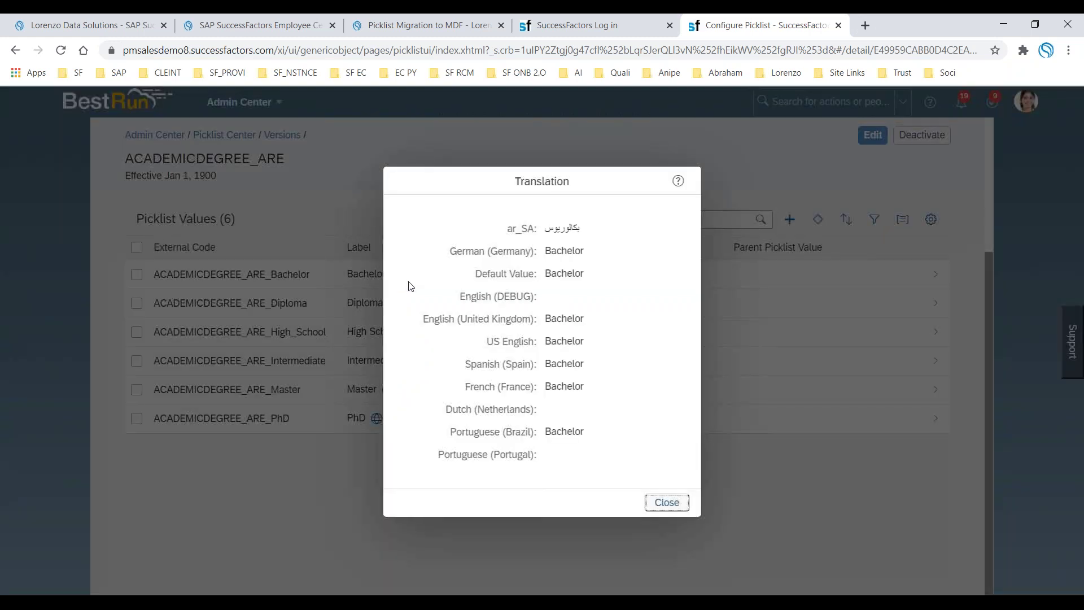
double_click(547, 252)
double_click(549, 273)
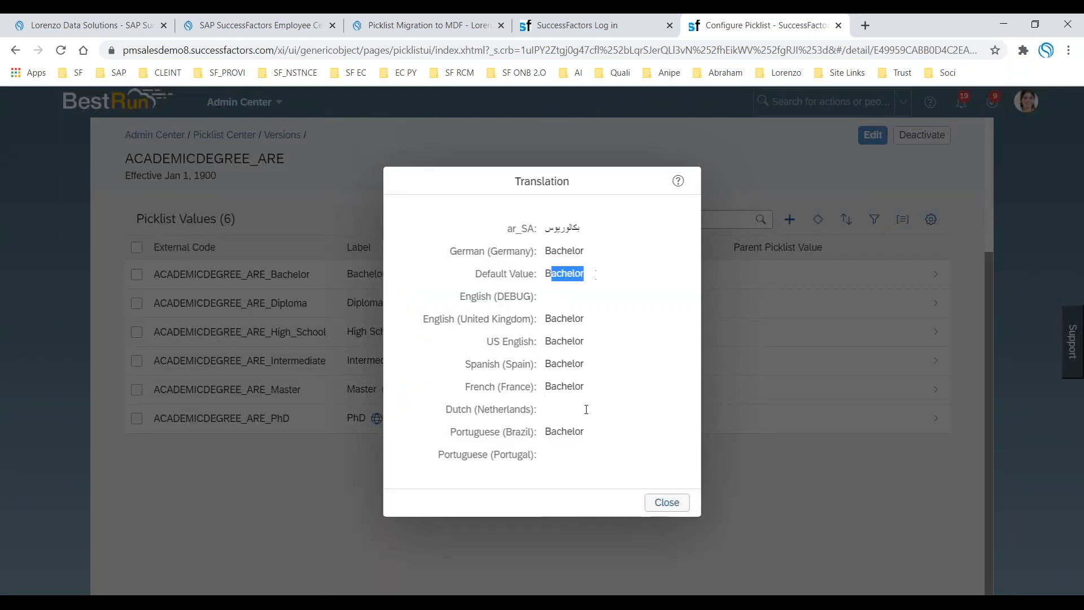
left_click(662, 506)
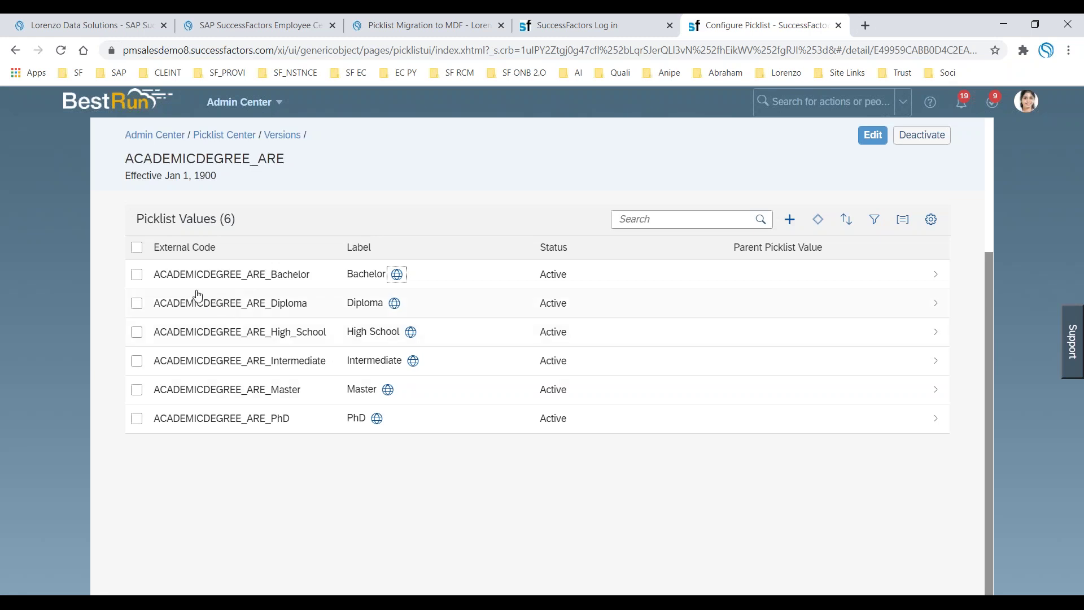
Select the Bachelor value of ACADEMICDEGREE_ARE and try to deactivate it.
left_click(137, 275)
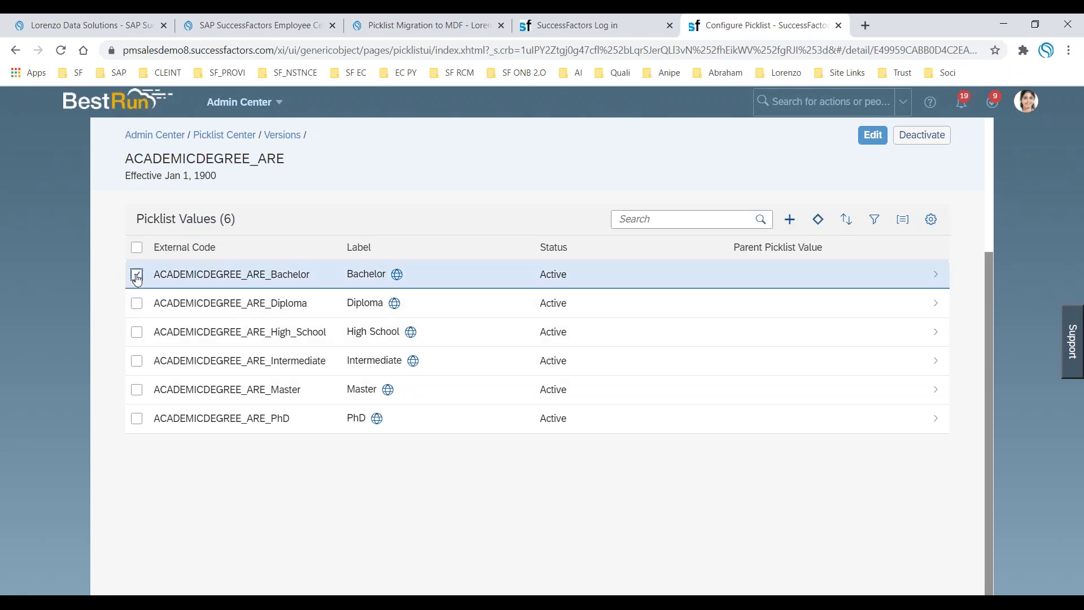
left_click(820, 229)
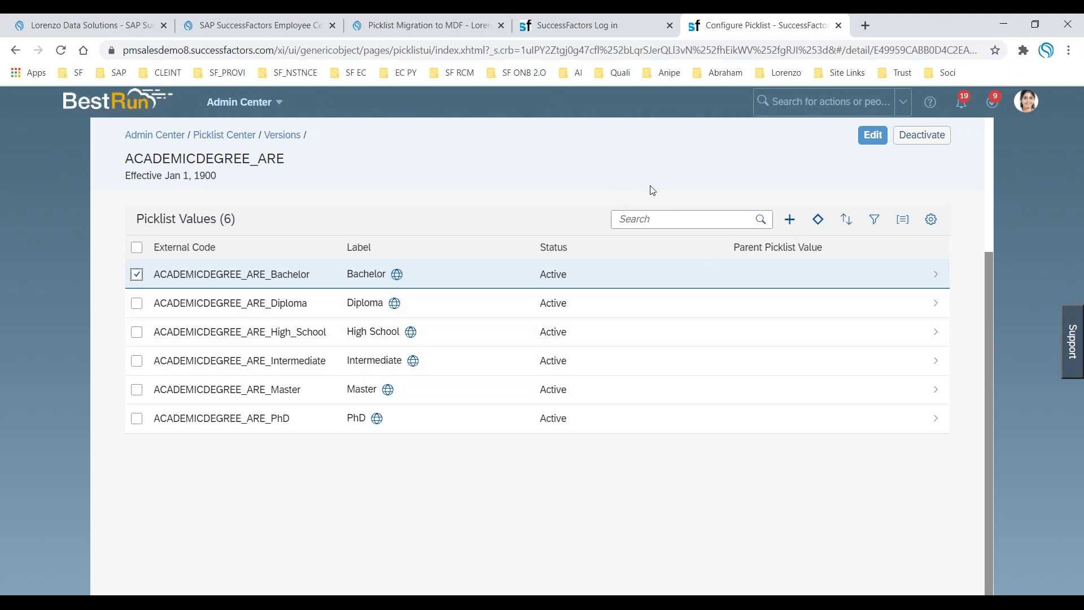
Inspect the code and legacy picklist ID in the ACADEMICDEGREE_ARE edit form, cancel editing, and return to Picklist Center.
left_click(873, 135)
left_click_drag(579, 273, 467, 273)
left_click_drag(582, 409, 466, 416)
left_click_drag(370, 412, 451, 414)
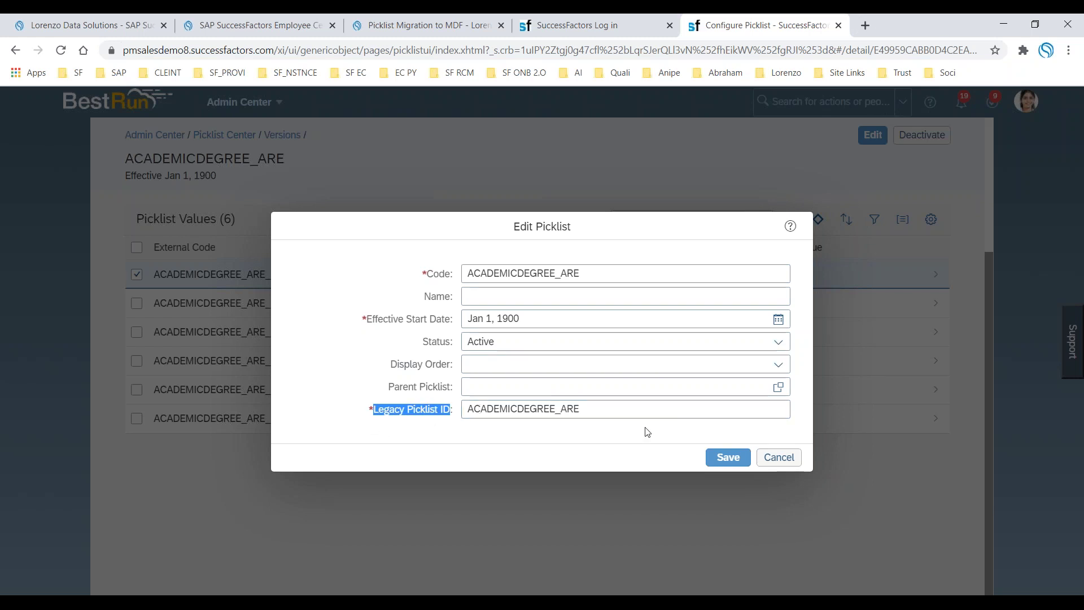
left_click(782, 459)
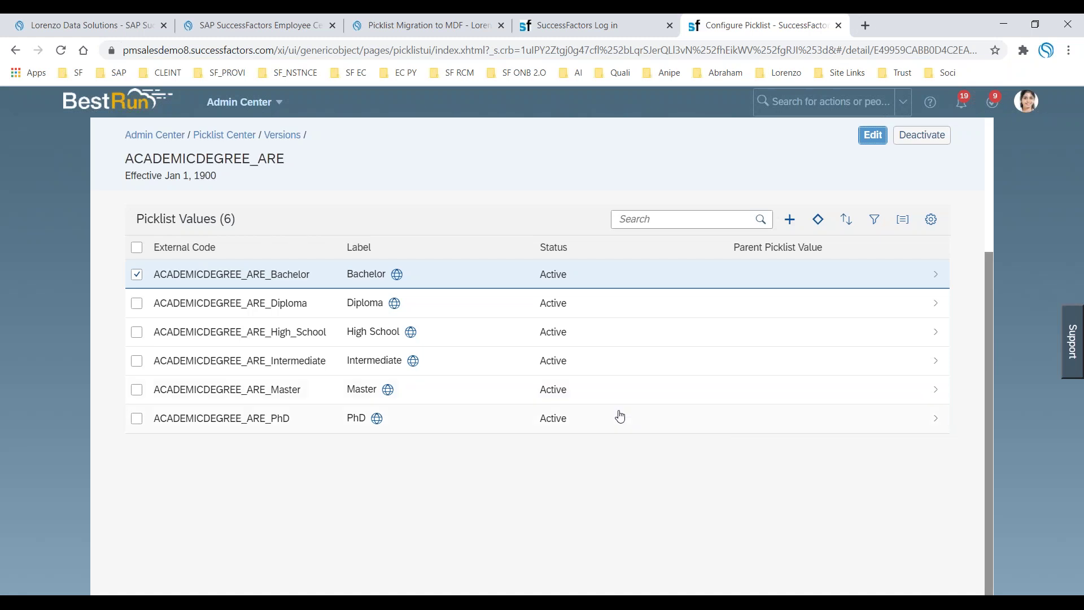
left_click(214, 139)
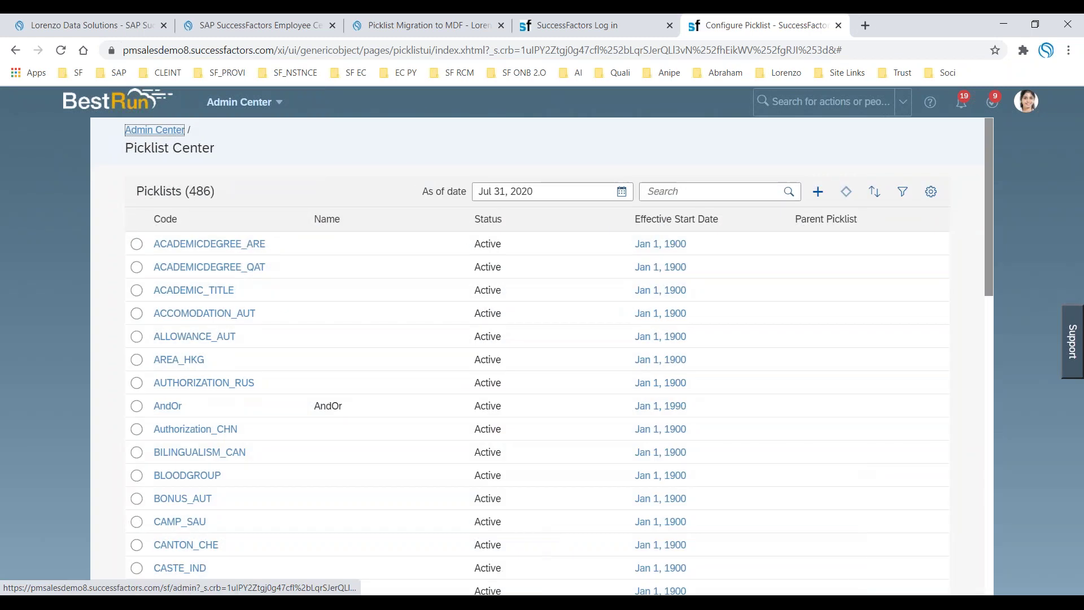
Read the "Picklist Migration to MDF" article, covering the 1905 upgrade, the sign-on System Error, the job steps and the scheduled job parameters.
left_click(450, 29)
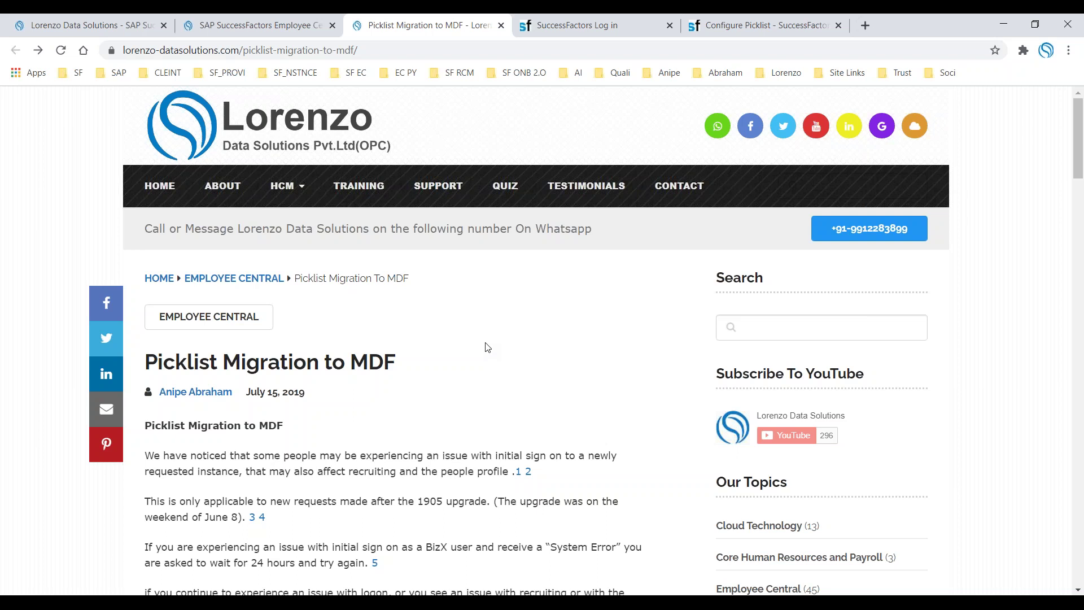
scroll(488, 347, "down", 3)
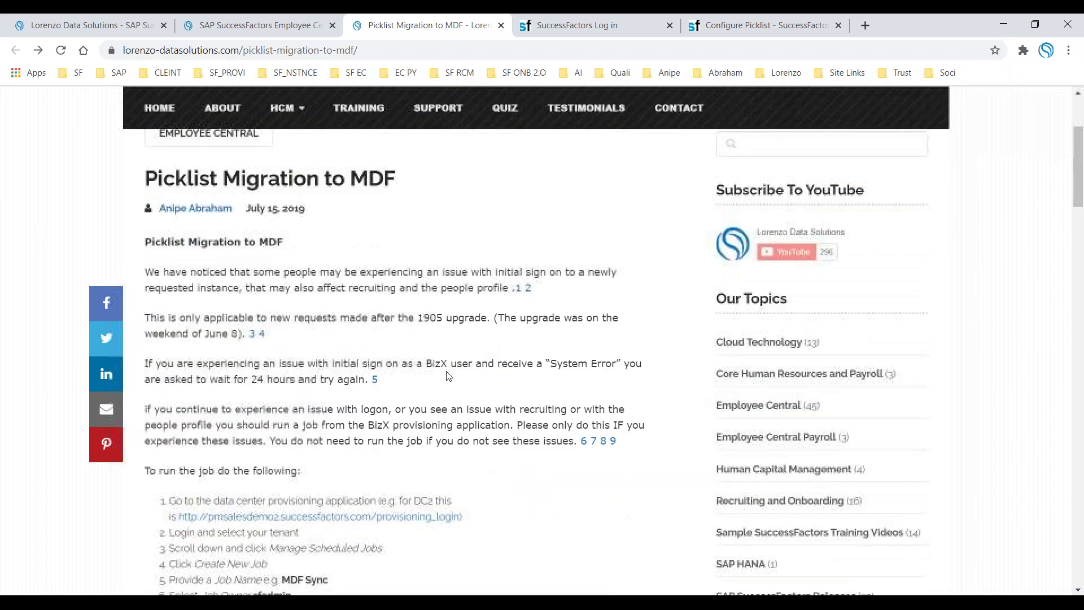
left_click_drag(377, 318, 487, 320)
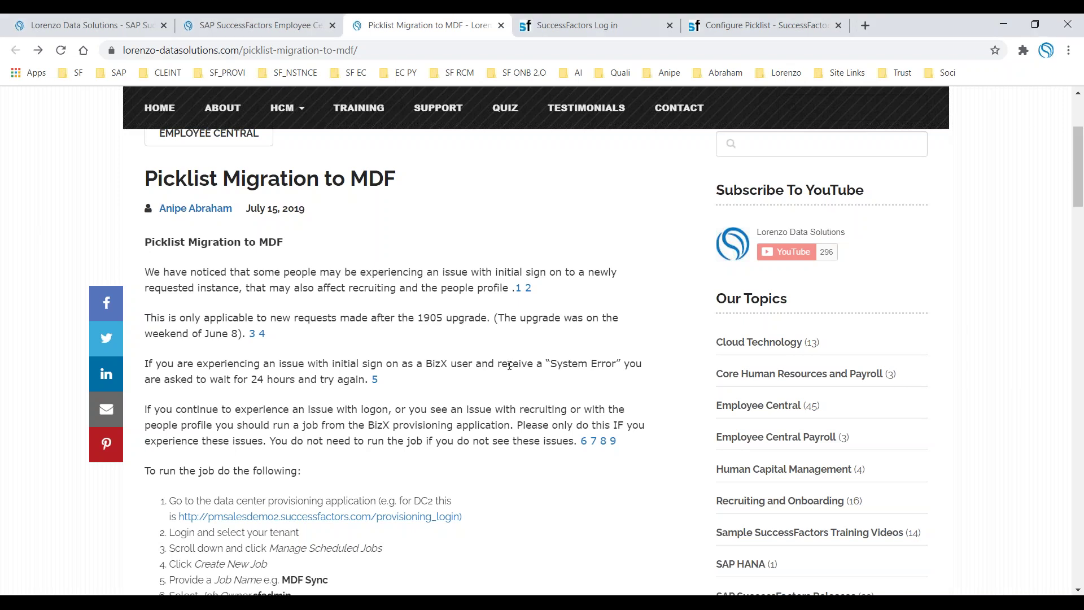
left_click_drag(551, 364, 602, 365)
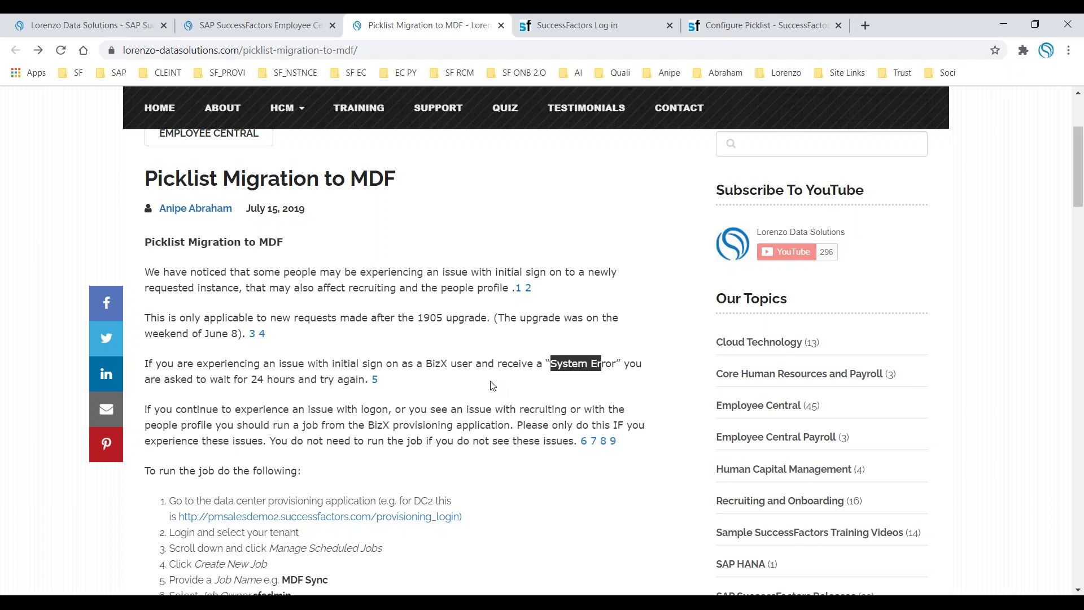
scroll(493, 386, "down", 4)
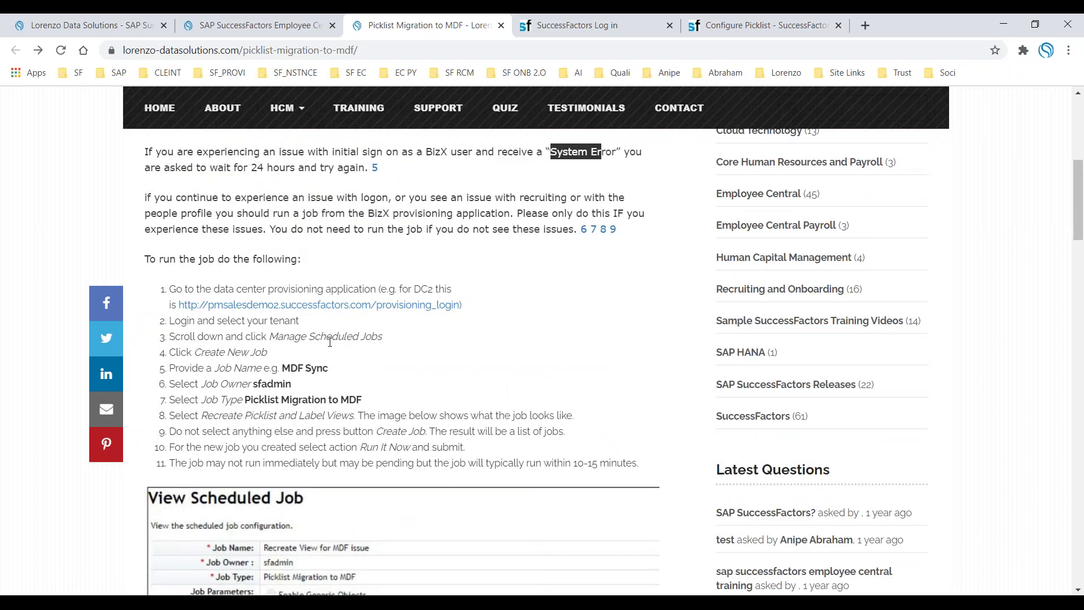
left_click_drag(238, 341, 400, 347)
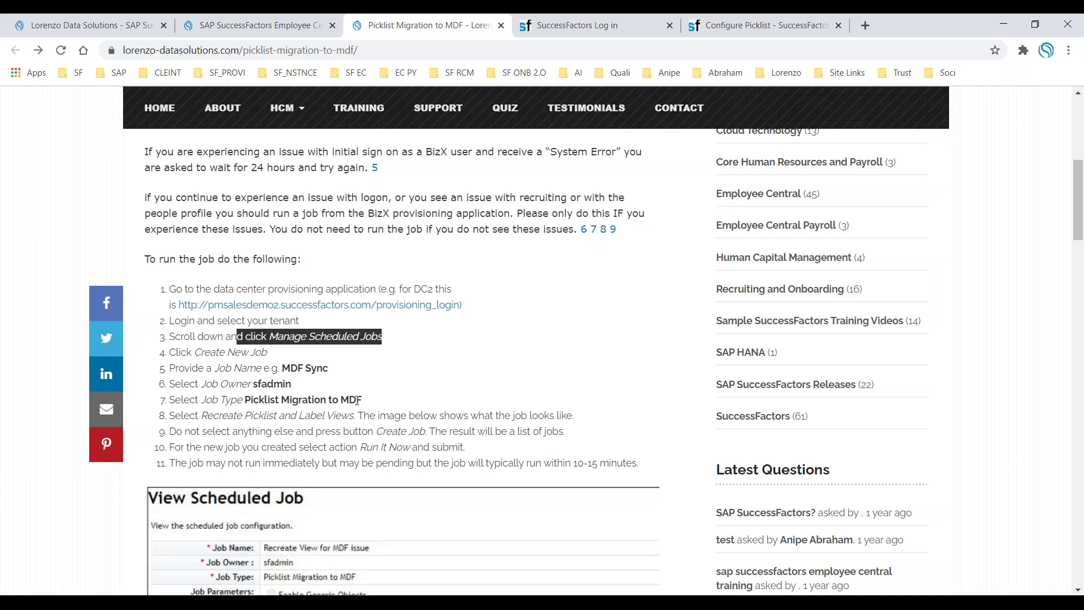
left_click_drag(190, 400, 363, 401)
scroll(362, 390, "down", 5)
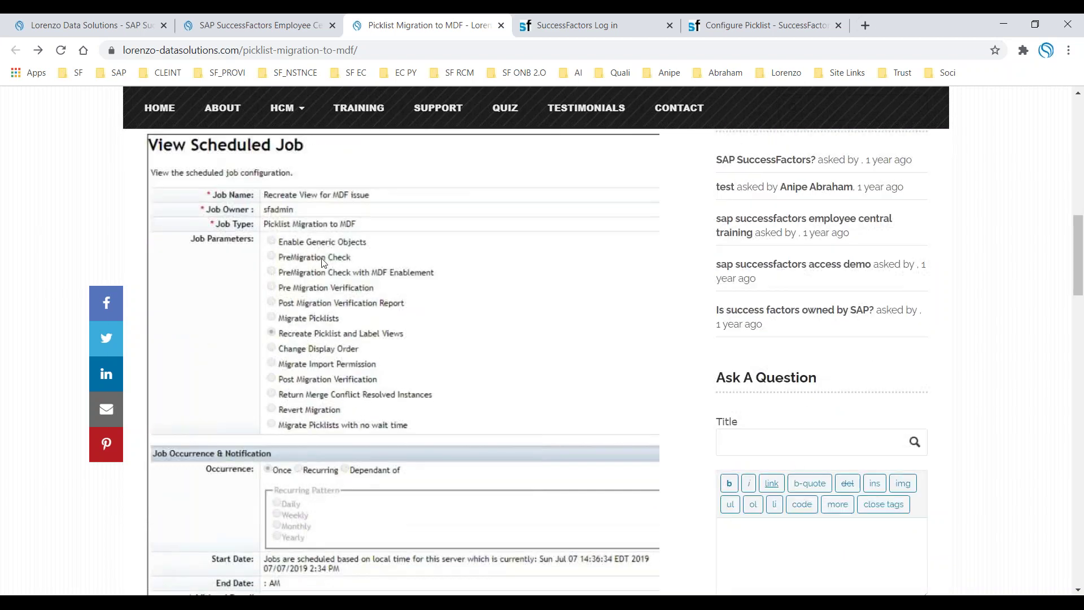
scroll(452, 367, "down", 3)
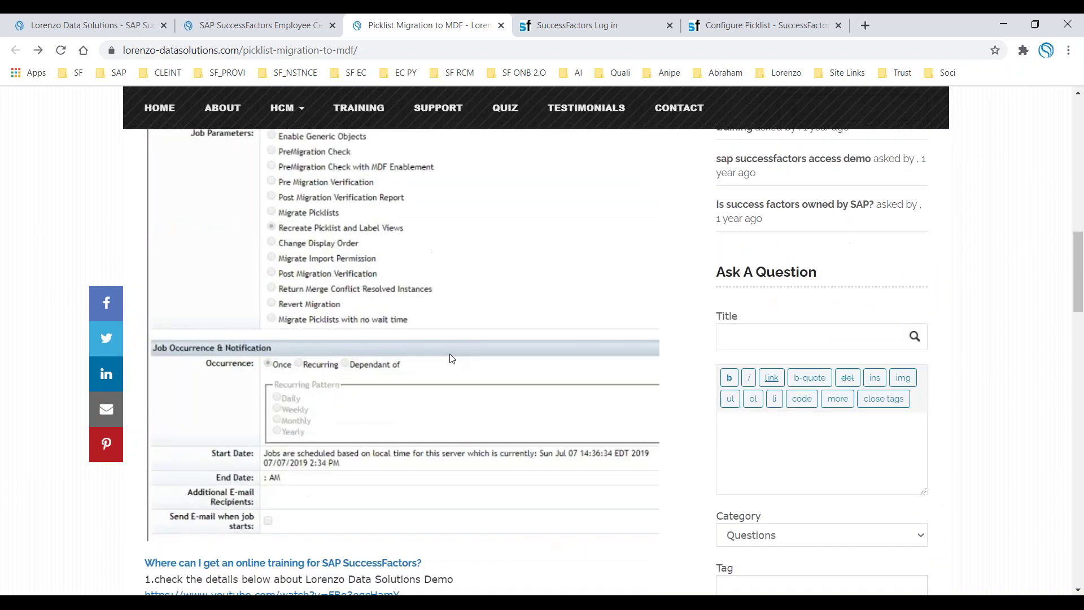
scroll(482, 368, "up", 2)
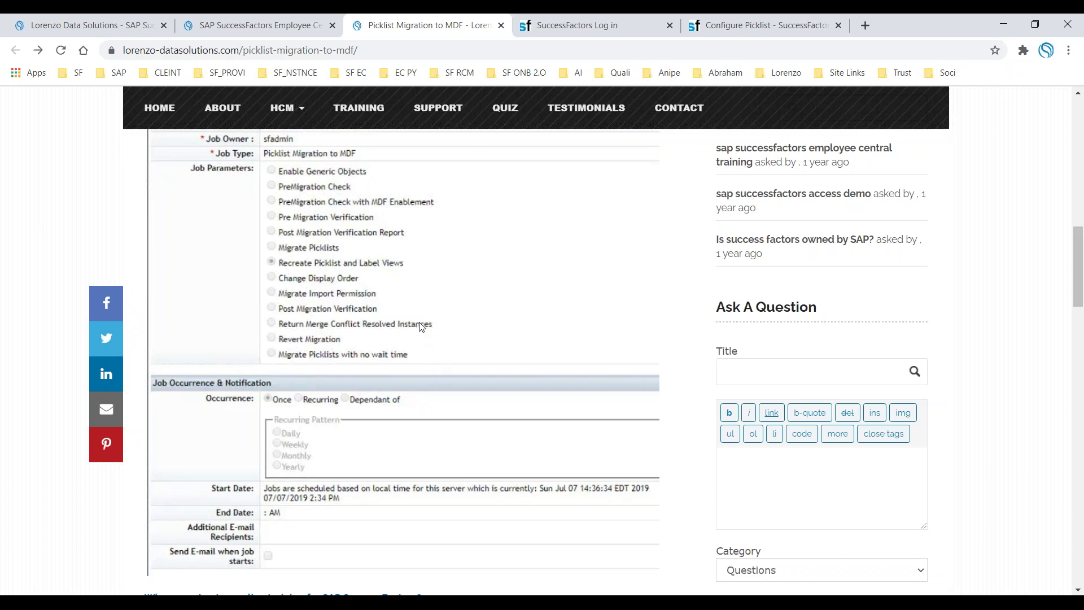
Return to Picklist Center, reopen the ACADEMICDEGREE_ARE version and examine its legacy picklist ID.
left_click(723, 29)
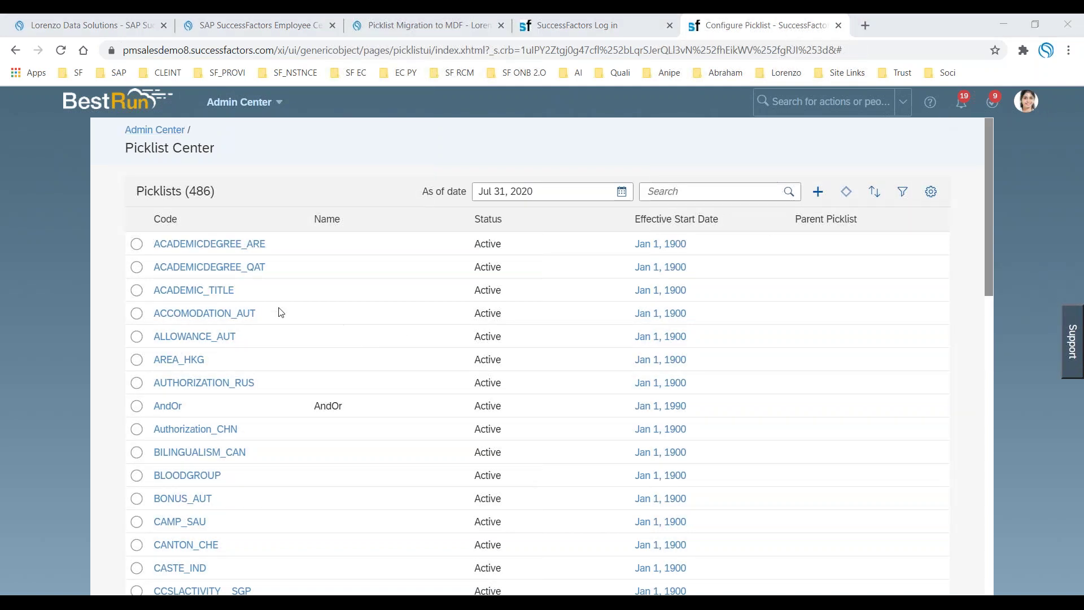
left_click(222, 248)
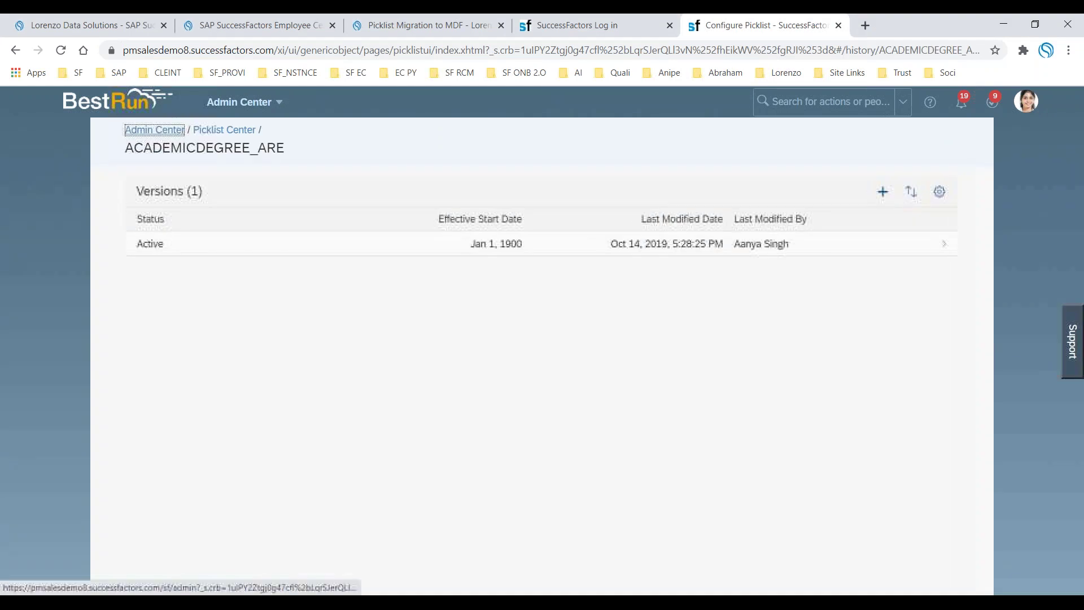
left_click(479, 250)
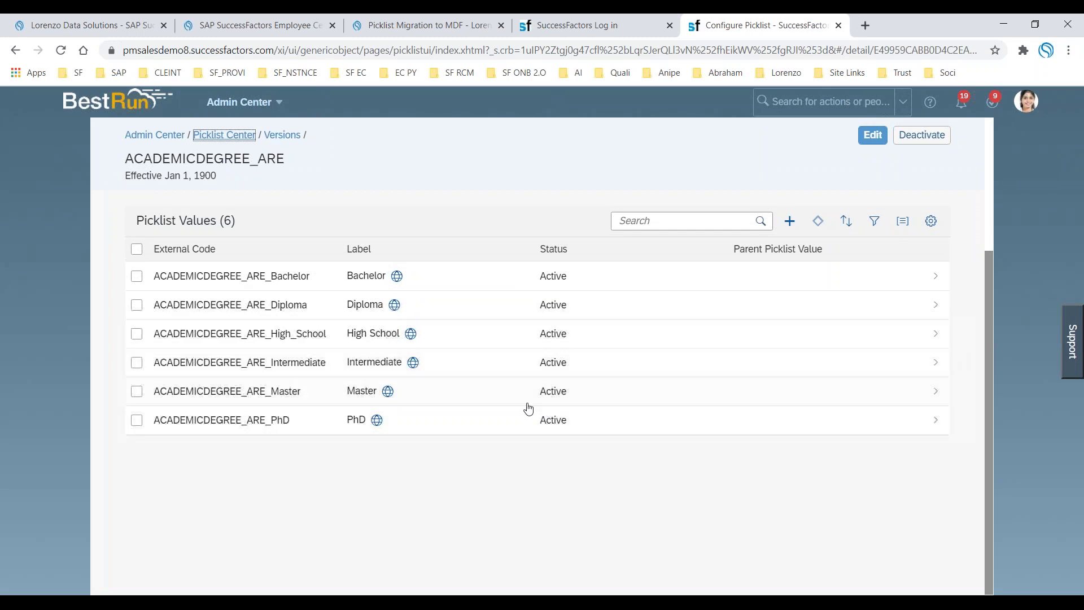
left_click_drag(549, 309, 660, 309)
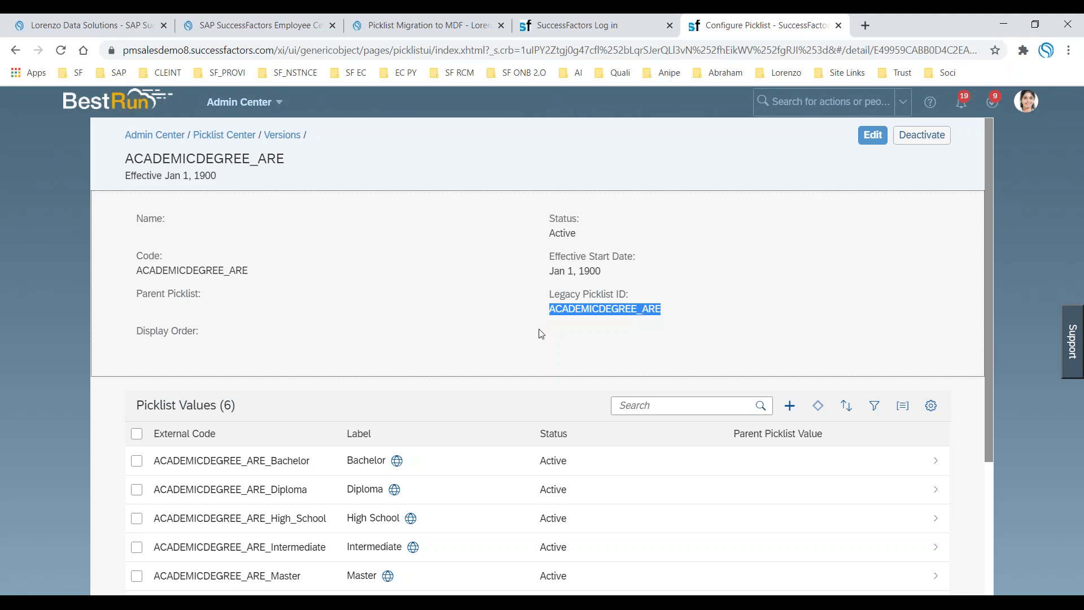
left_click_drag(556, 309, 690, 312)
Leave the picklist for Admin Center, close the SuccessFactors instance tab, and return to the Lorenzo Data Solutions home page.
left_click(153, 139)
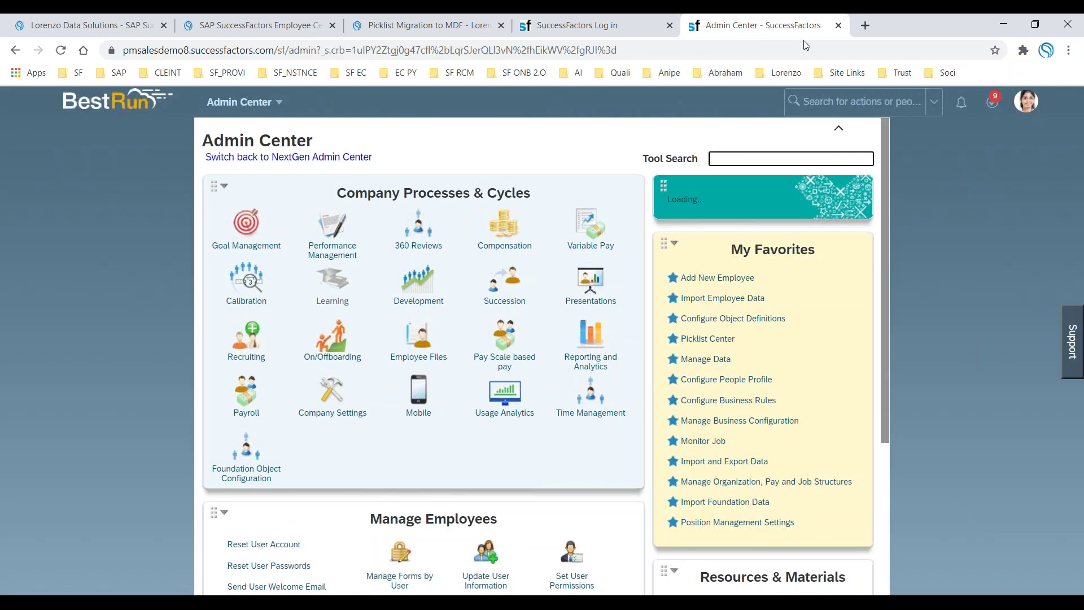
left_click(839, 25)
left_click(133, 26)
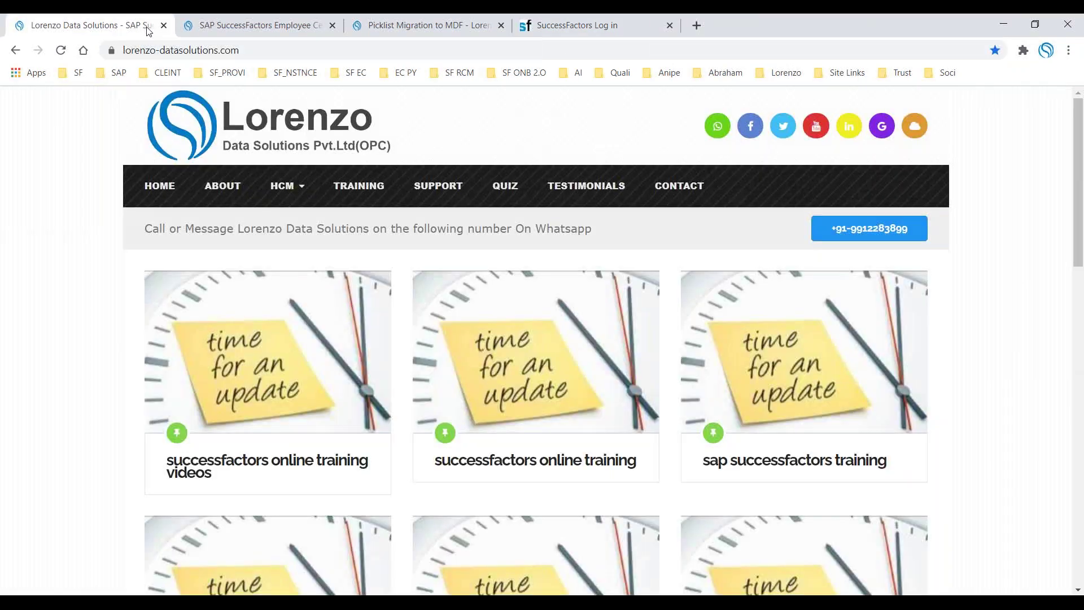